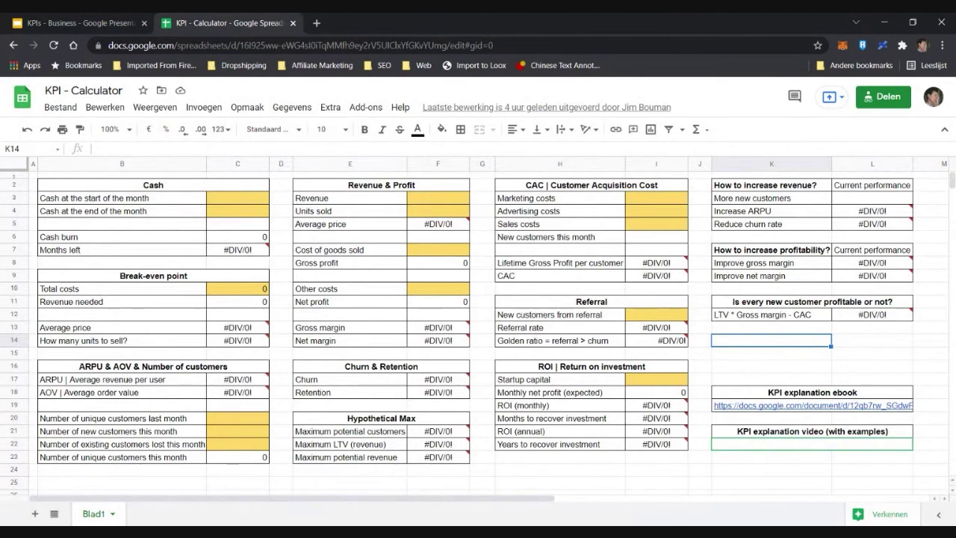
- Bring up the options for copying the KPI - Calculator spreadsheet and dismiss them without making a copy
mouse_move(667, 339)
left_click(55, 109)
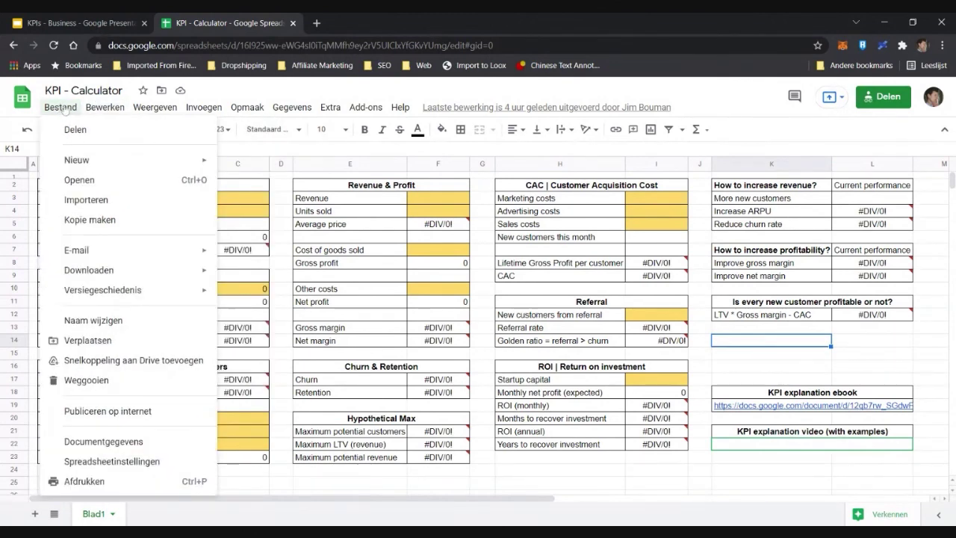
left_click(94, 222)
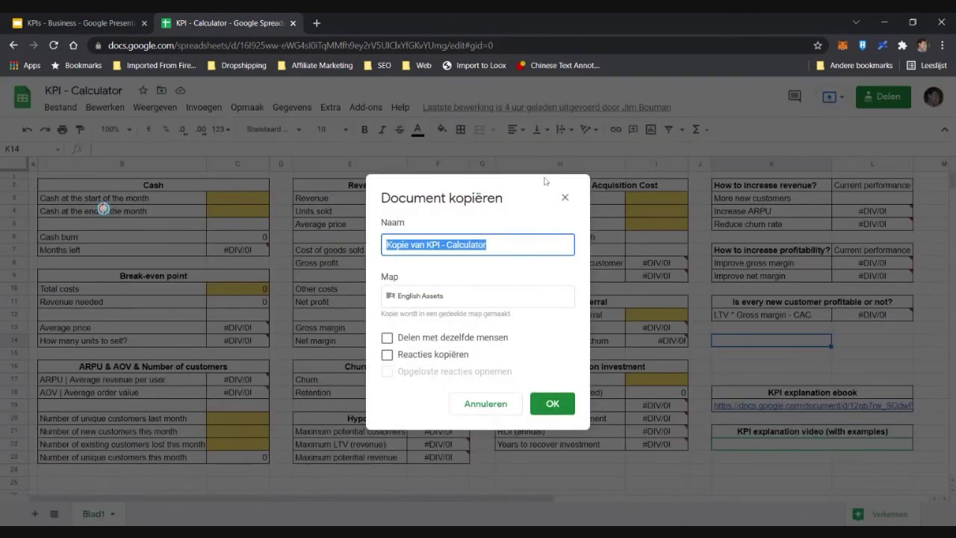
left_click(565, 198)
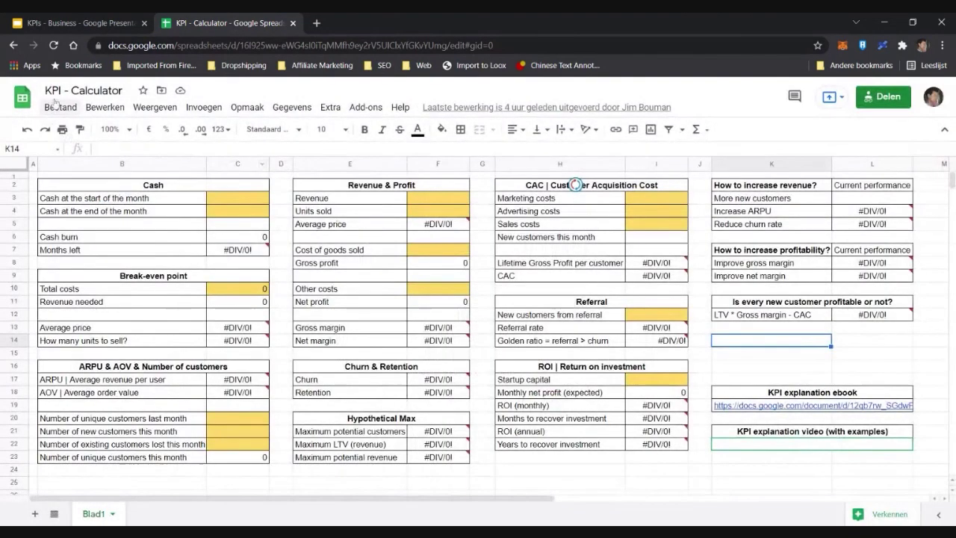
- Examine the file formats available for downloading the spreadsheet, and dismiss the file import dialog
left_click(58, 107)
mouse_move(153, 278)
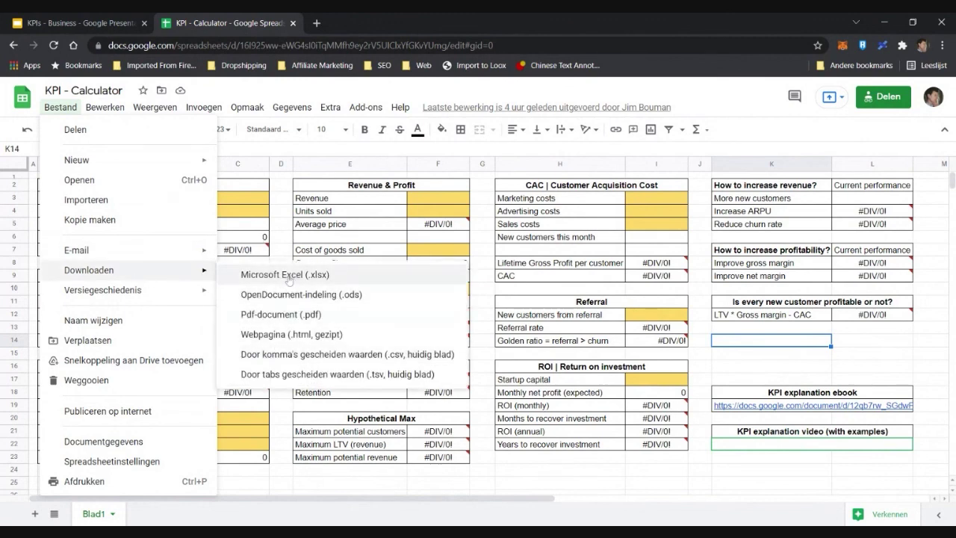
left_click(144, 203)
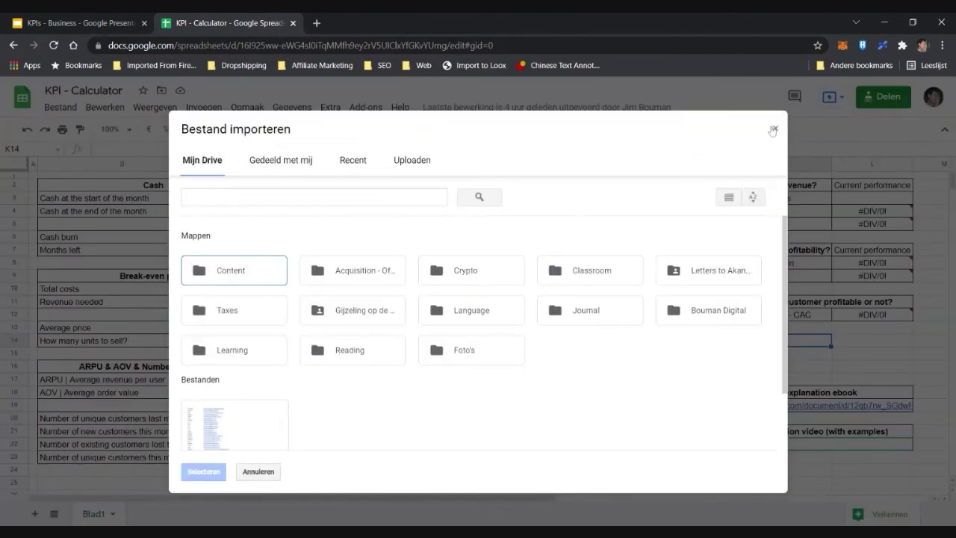
left_click(773, 131)
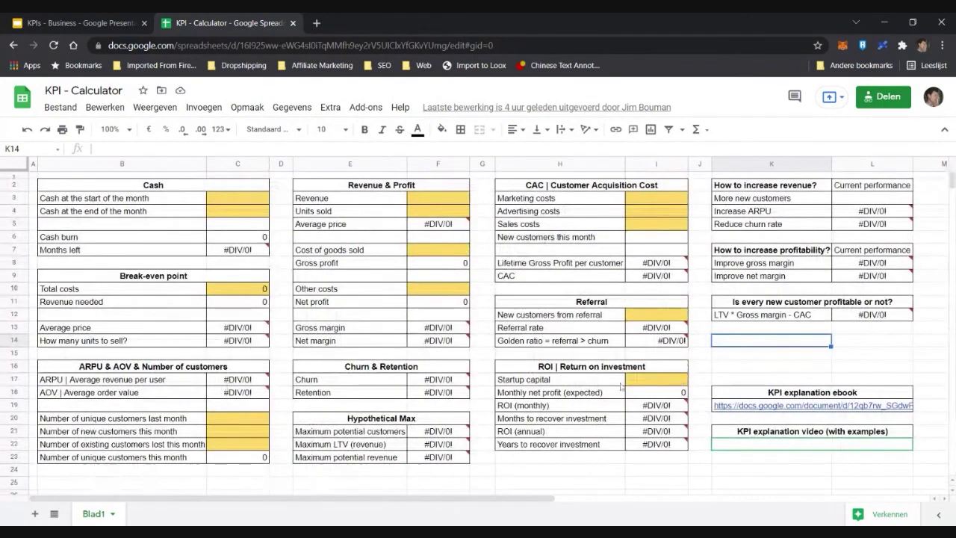
- Examine the Cash section, from the start-of-month input to the Cash burn and Months left formulas
left_click(241, 200)
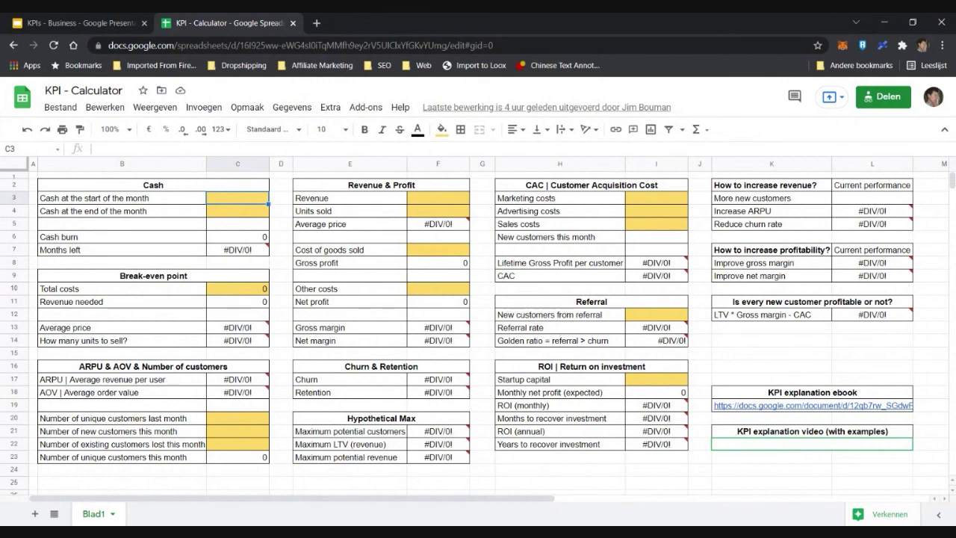
left_click(122, 198)
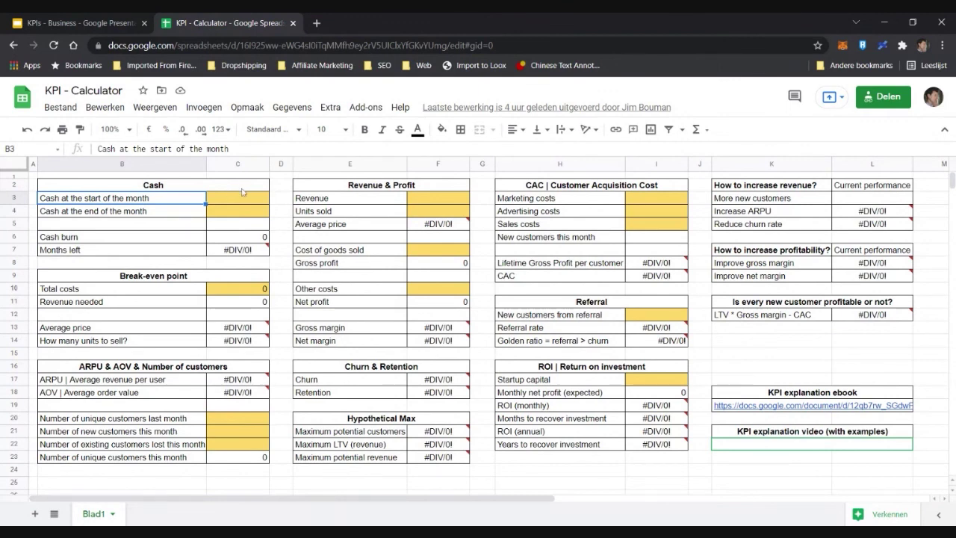
left_click(217, 189)
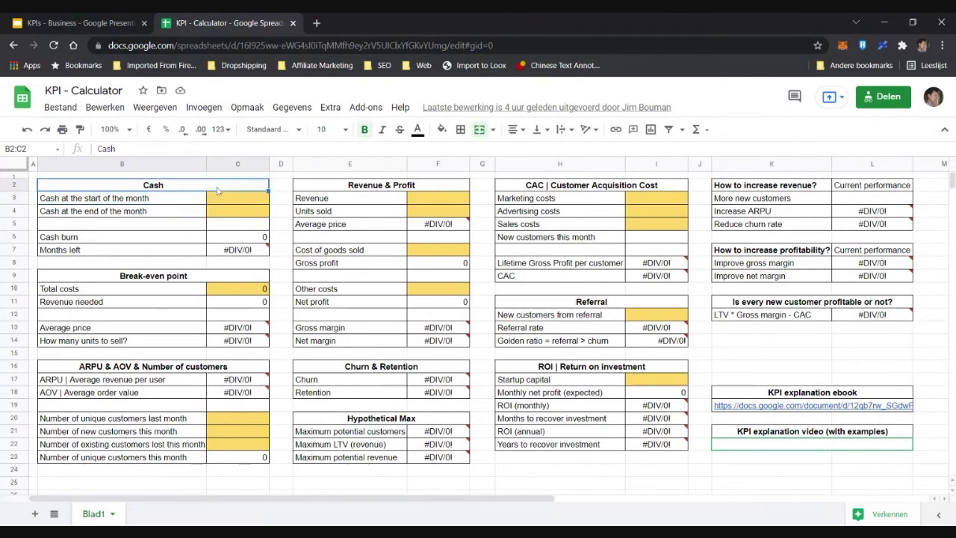
left_click(229, 203)
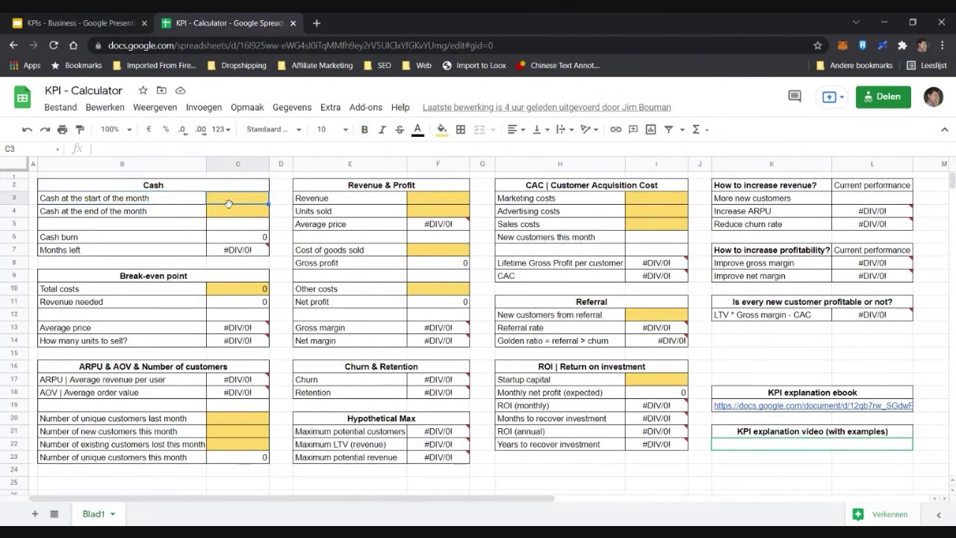
key("Down")
key("Down")
key("Down")
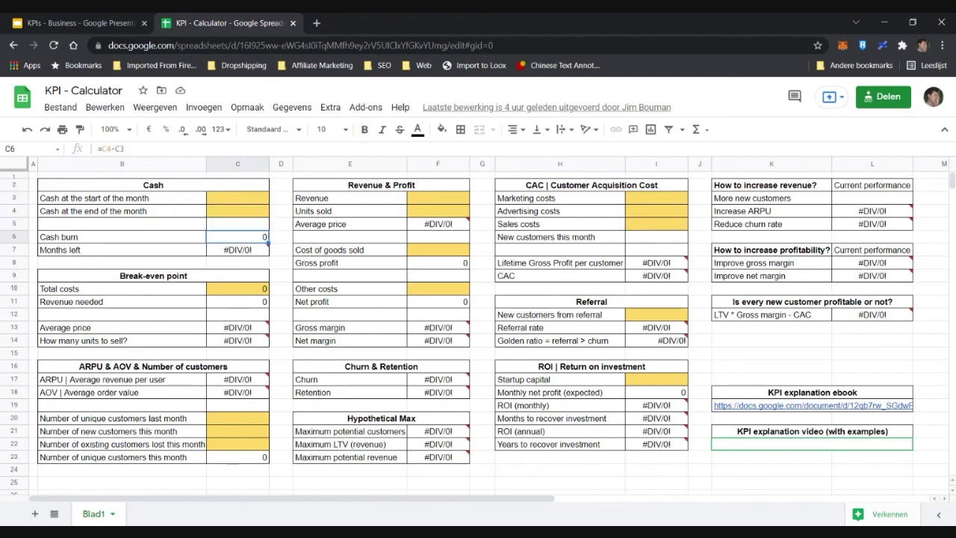
key("Down")
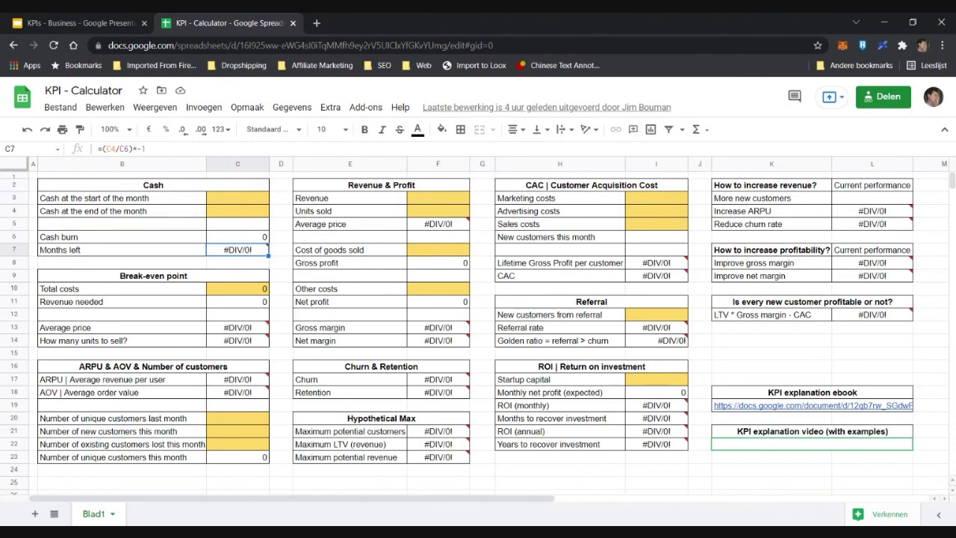
- Examine the Break-even point section's formulas for total costs, revenue needed, average price and units to sell
key("Down")
key("Down")
key("Down")
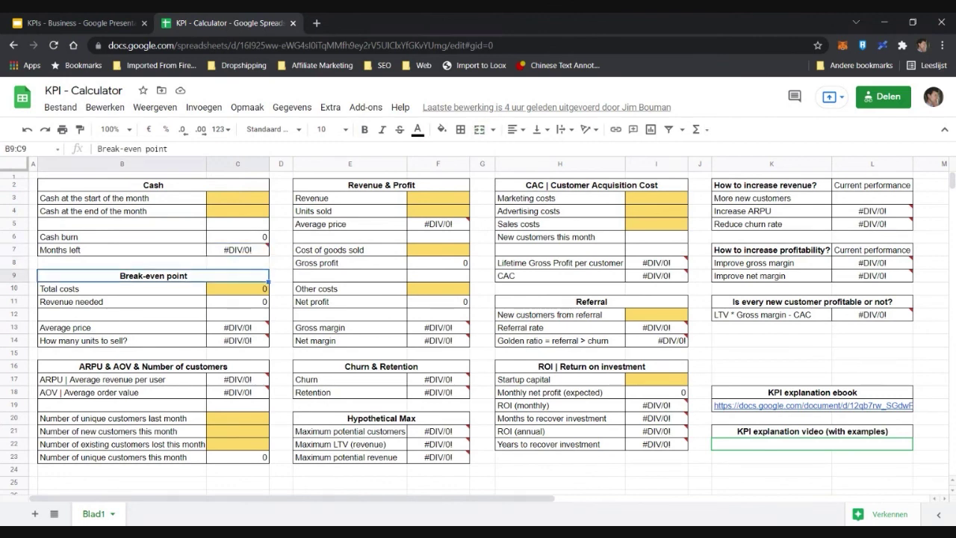
key("Down")
key("Down")
key("Down")
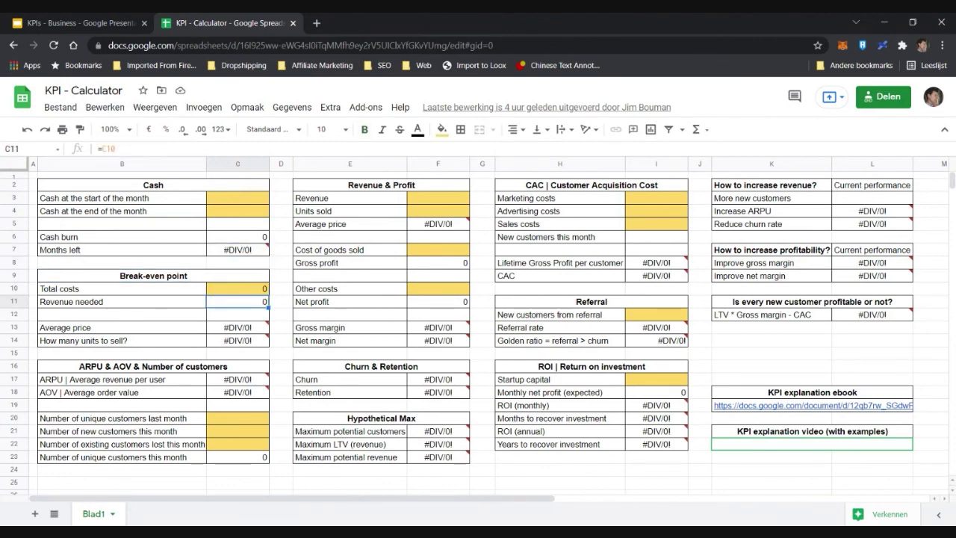
key("Up")
key("Up")
key("Up")
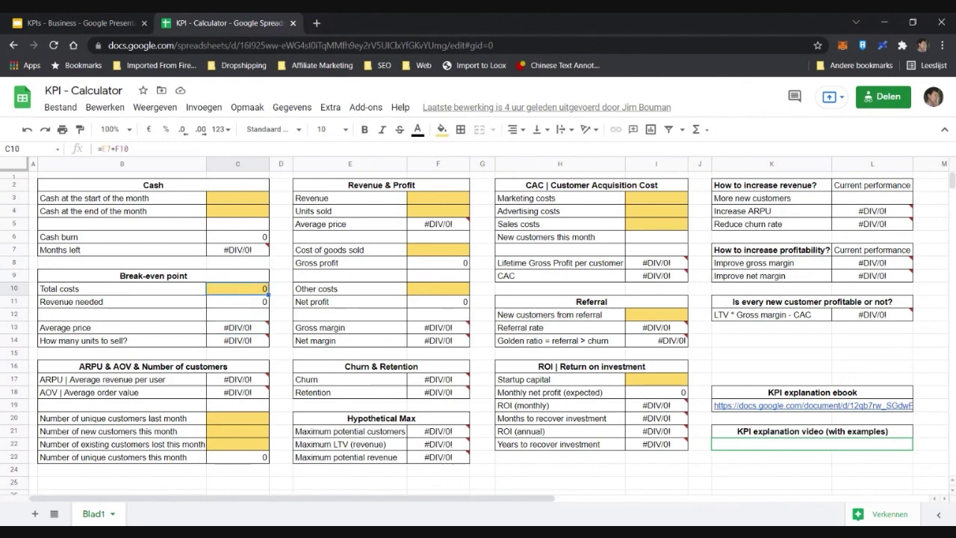
key("Down")
key("Down")
key("Down")
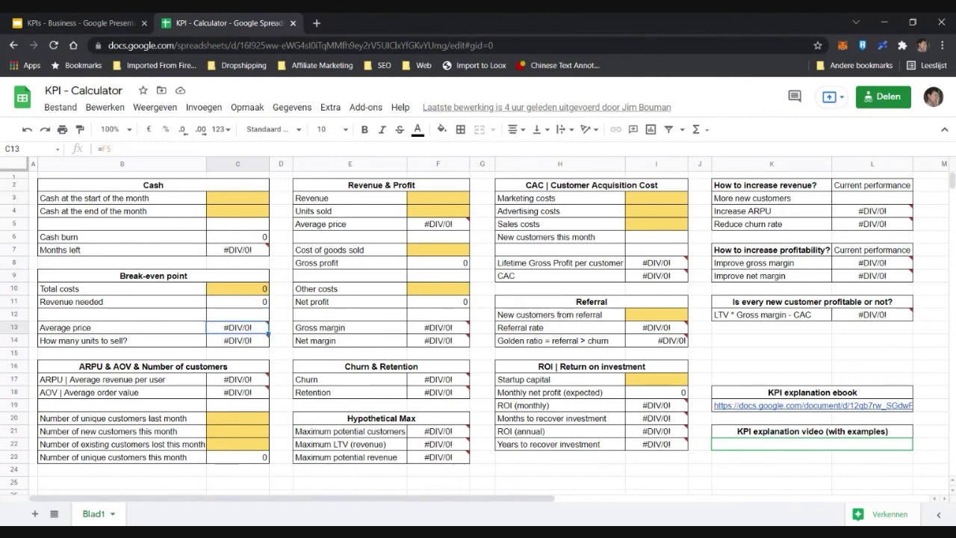
key("Down")
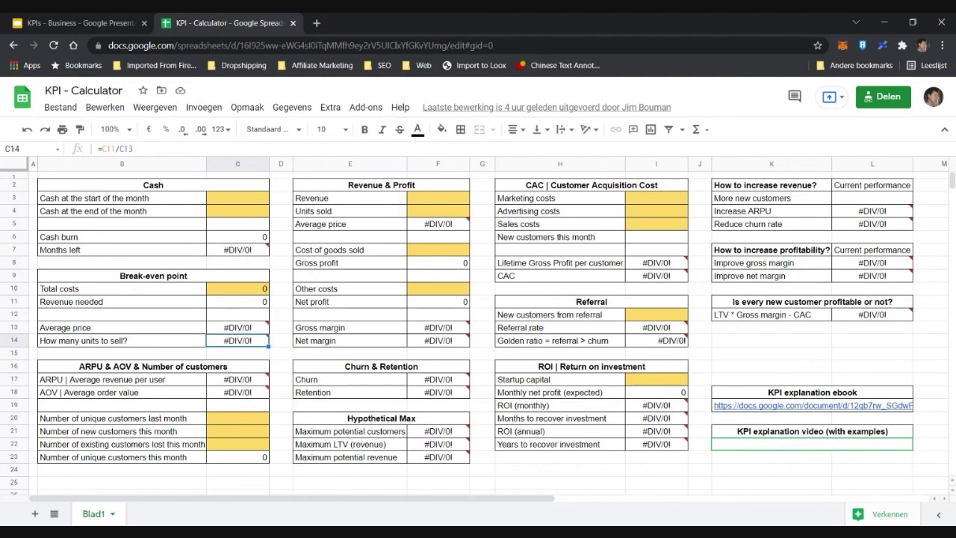
- Trace the Total costs formula in C10 to the Other costs and Cost of goods sold cells
key("Up")
key("Up")
key("Up")
key("Up")
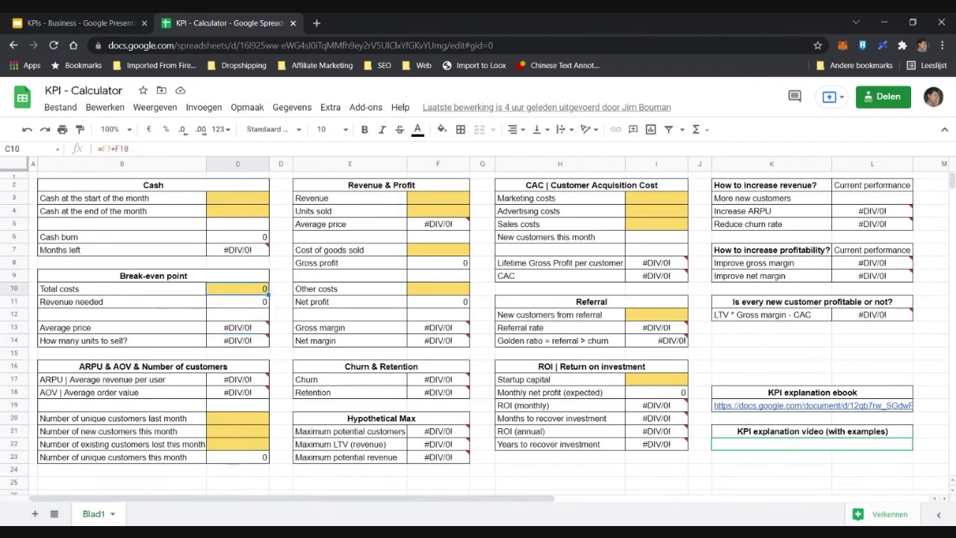
left_click(433, 289)
left_click(437, 244)
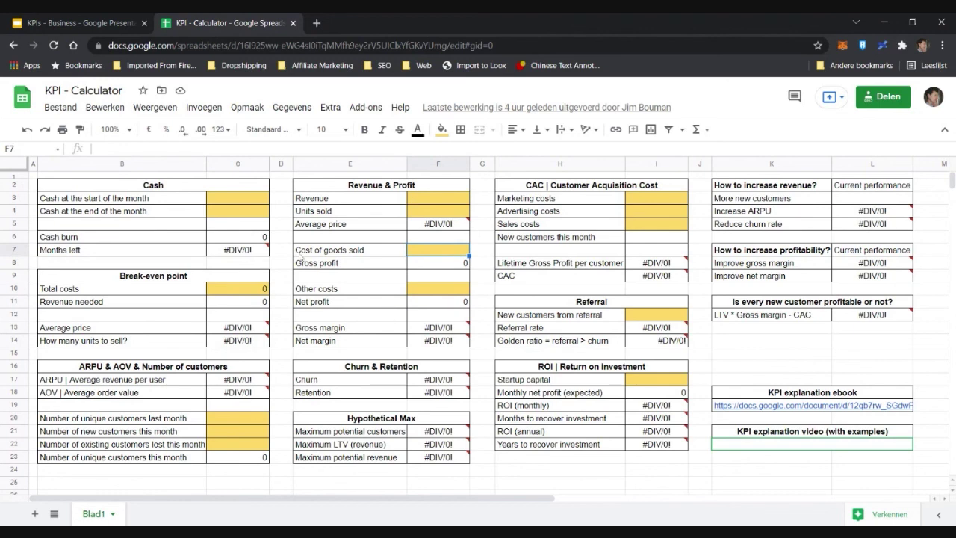
left_click(246, 294)
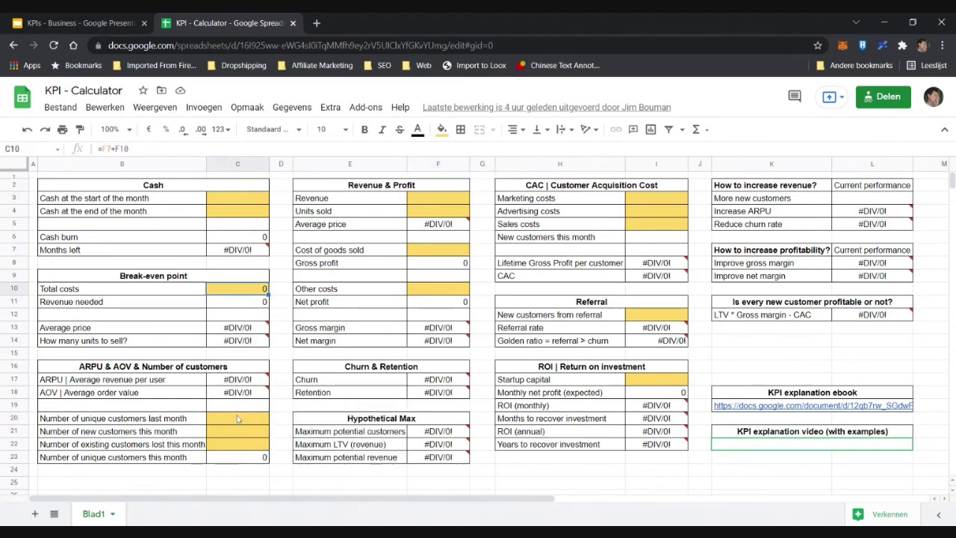
- Review the Revenue, Cost of goods sold and Other costs input cells in the Revenue & Profit section
left_click(439, 201)
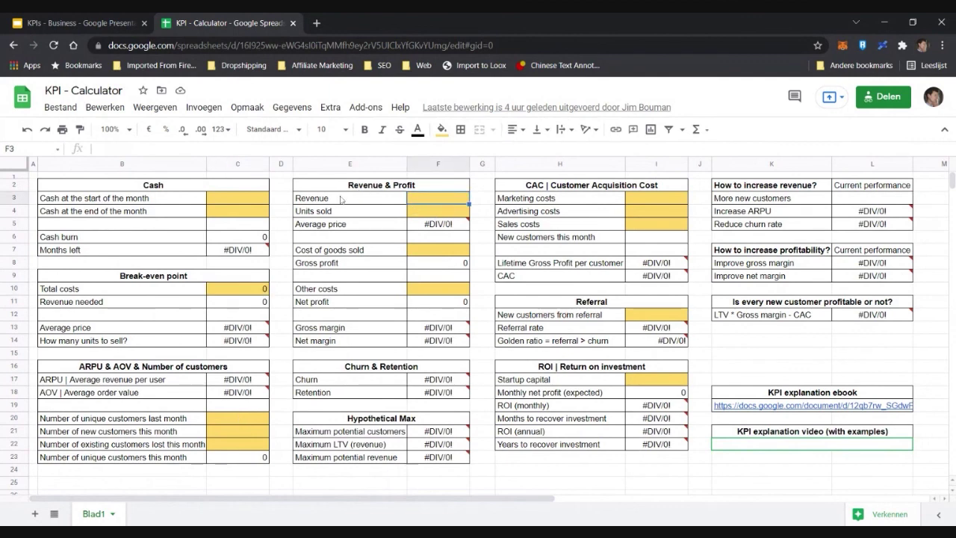
mouse_move(450, 227)
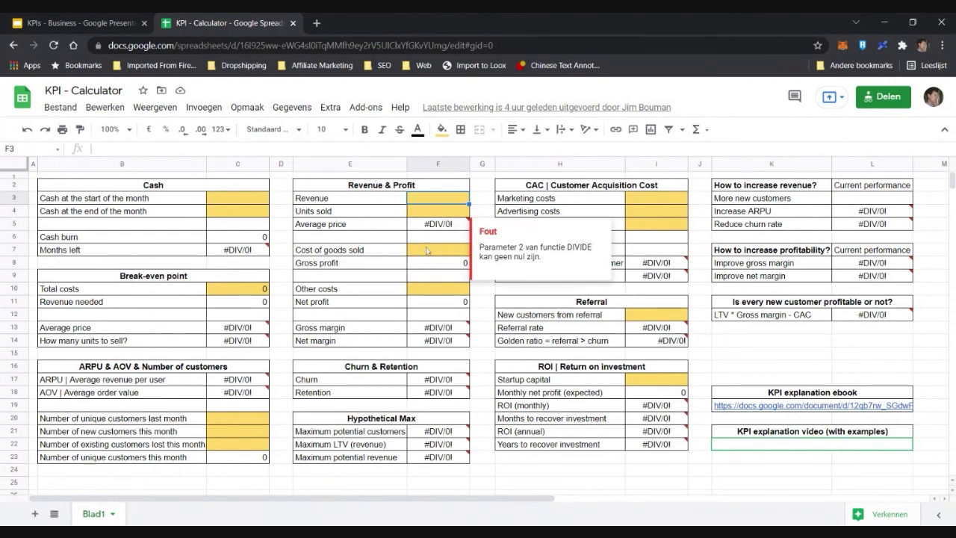
left_click(454, 254)
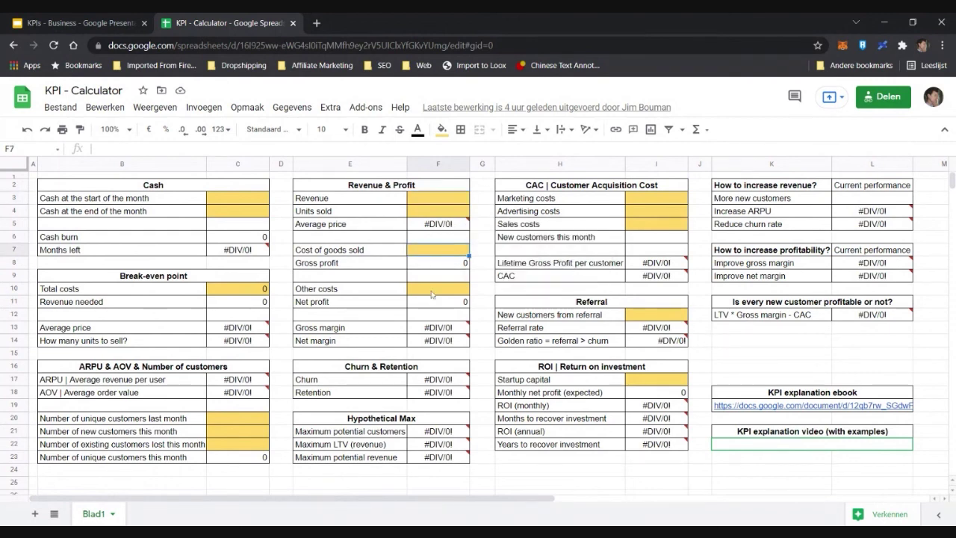
left_click(442, 292)
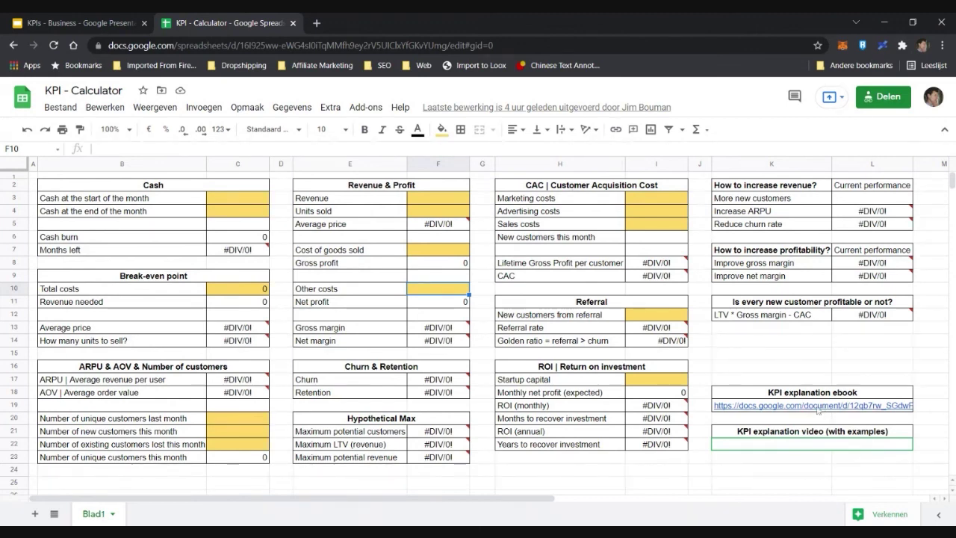
- Preview the KPI explanation ebook link and select the empty cell under the KPI explanation video heading
mouse_move(816, 409)
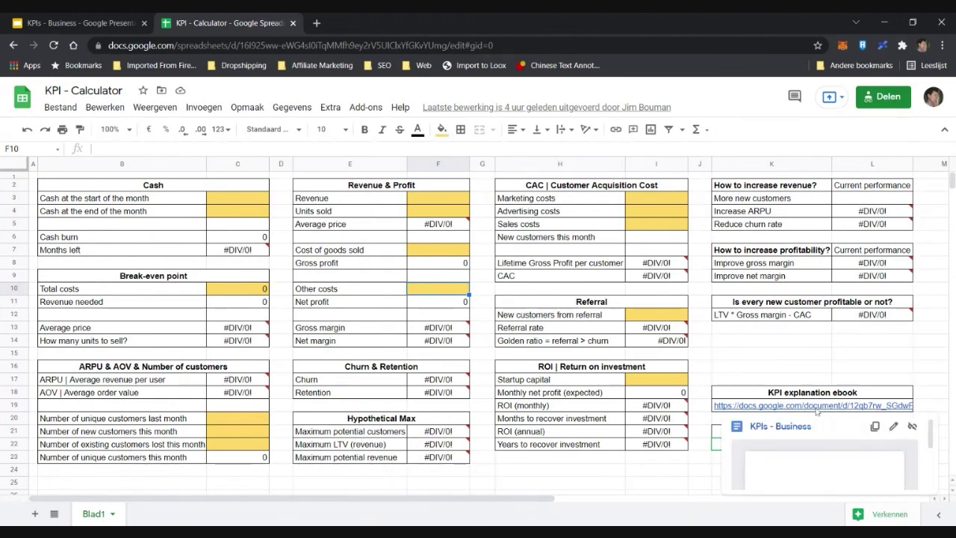
left_click(754, 448)
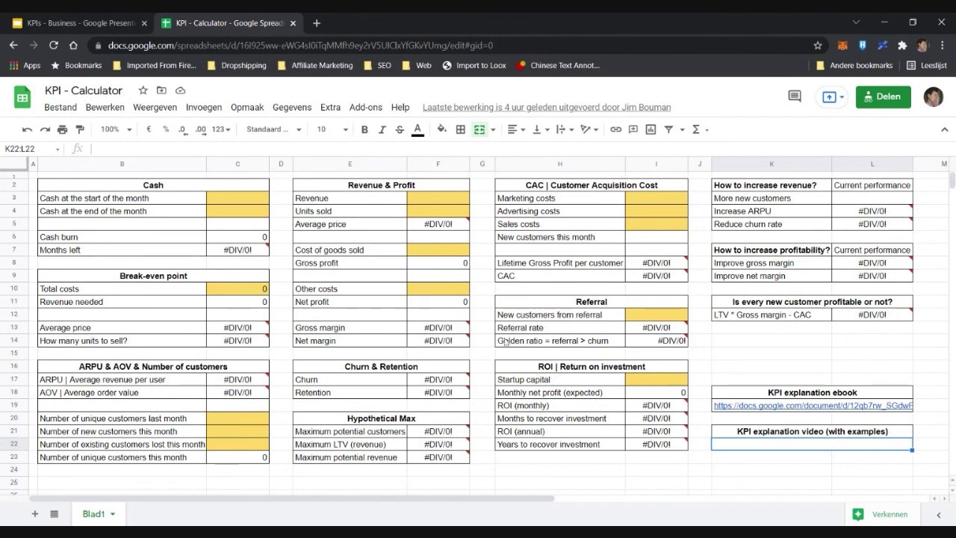
- Look over the Customer Acquisition Cost, Referral, Return on investment and Churn & Retention sections
left_click(588, 187)
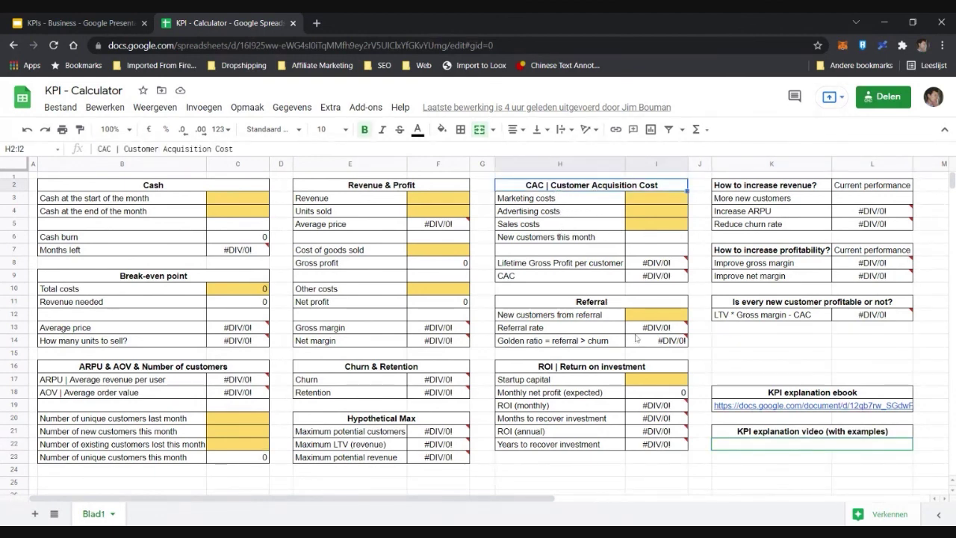
left_click(660, 316)
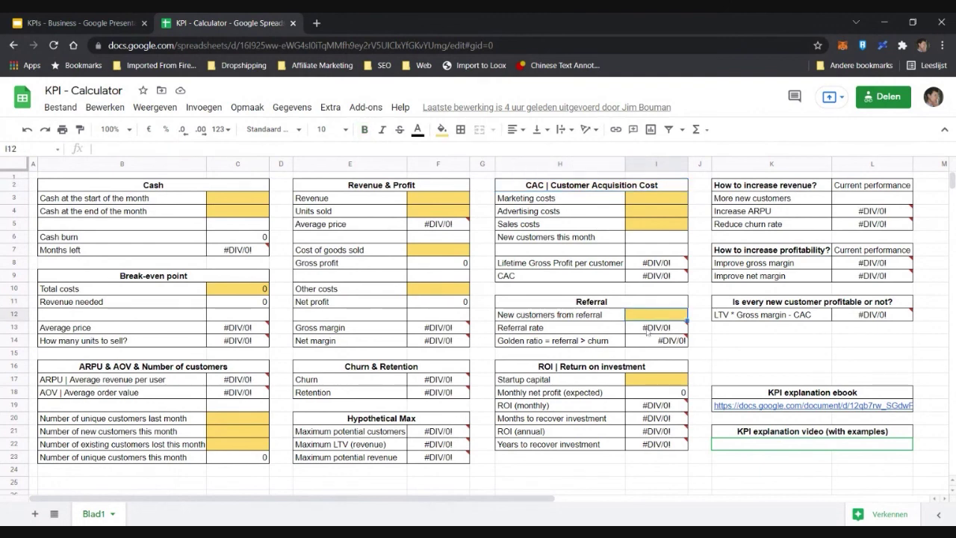
mouse_move(657, 337)
left_click(648, 383)
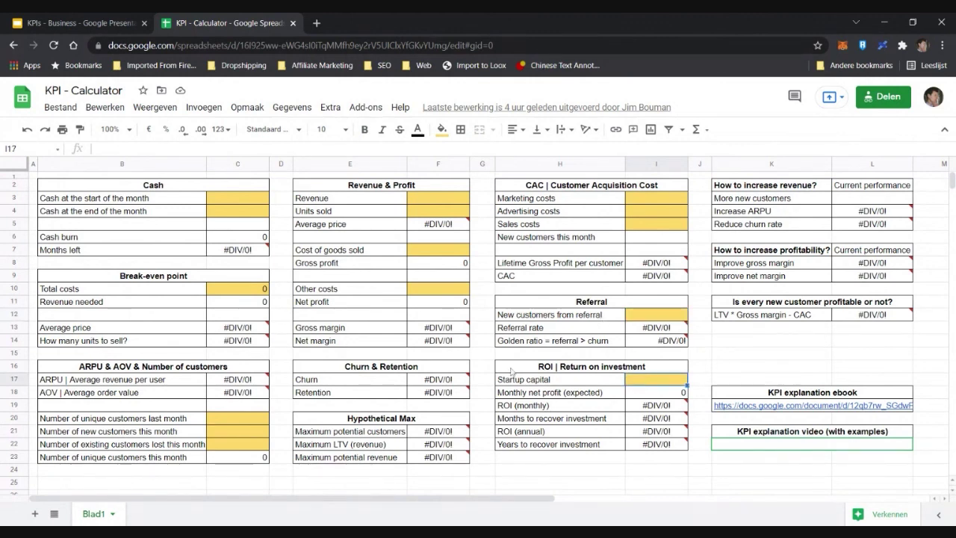
left_click(359, 369)
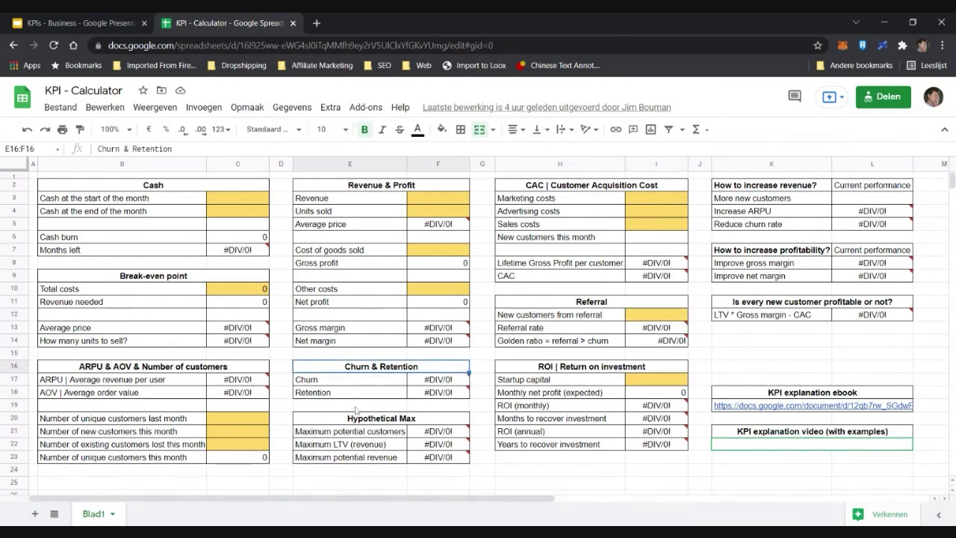
left_click(357, 406)
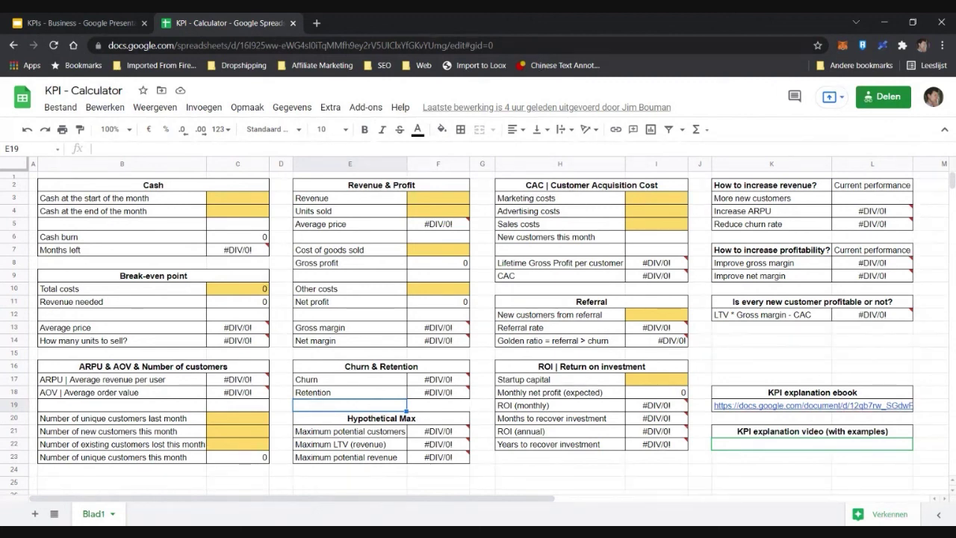
- Go over the yellow input cells for start and end cash, and from Revenue to Cost of goods sold
left_click(234, 193)
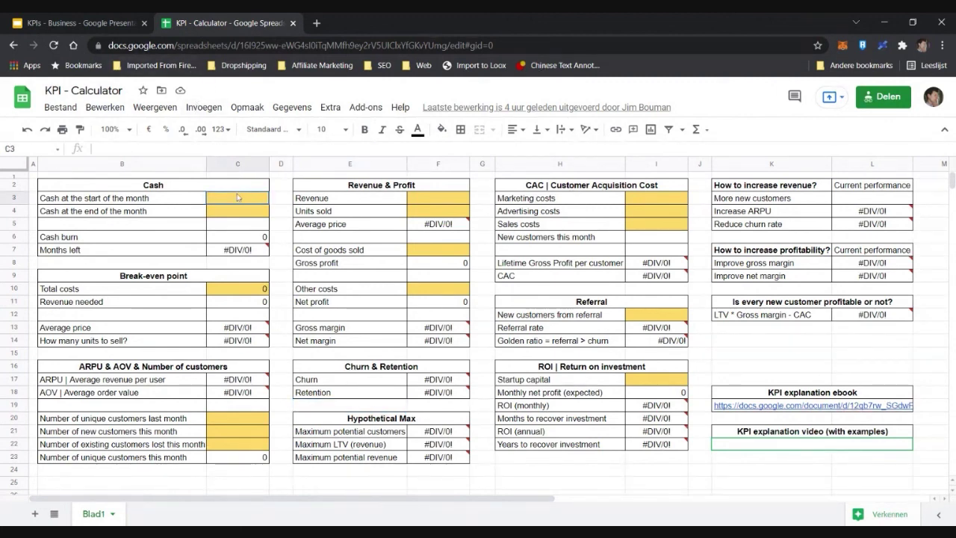
key("Down")
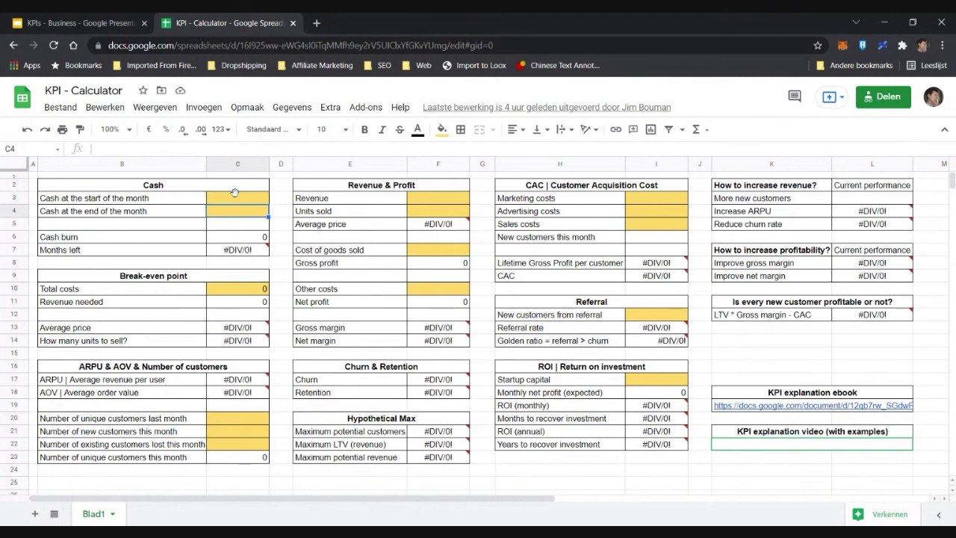
left_click(437, 197)
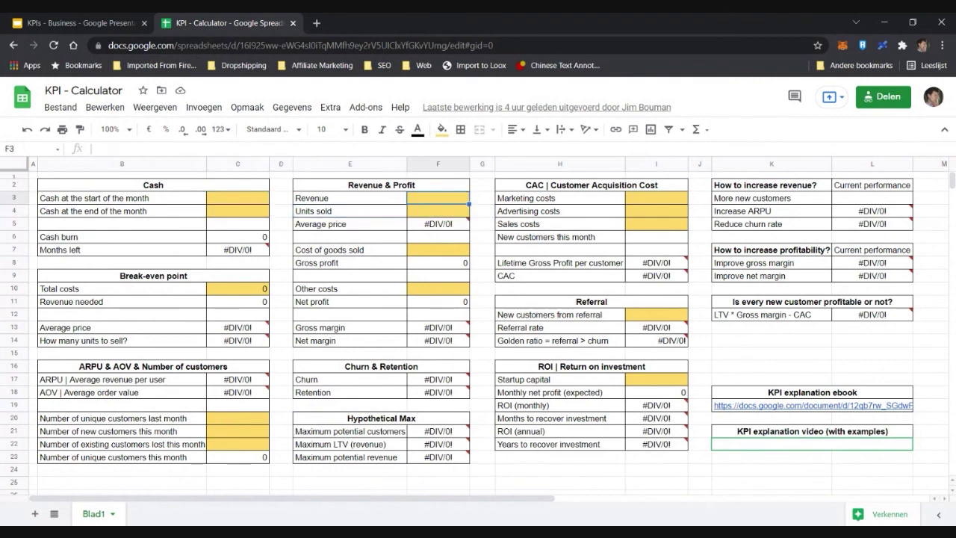
key("Down")
key("Down")
key("Down")
key("Down")
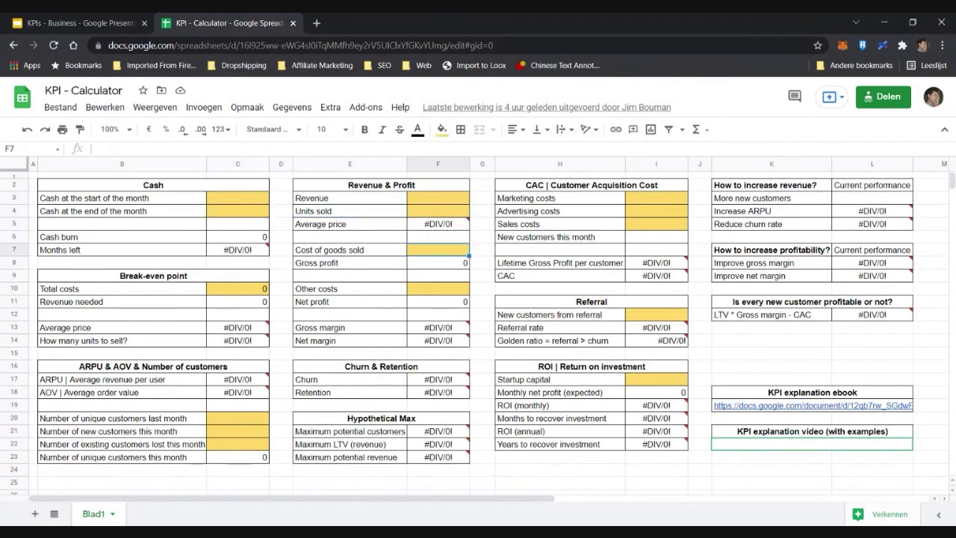
- Go over the yellow input cells for Units sold, the customer numbers and Startup capital
left_click(450, 214)
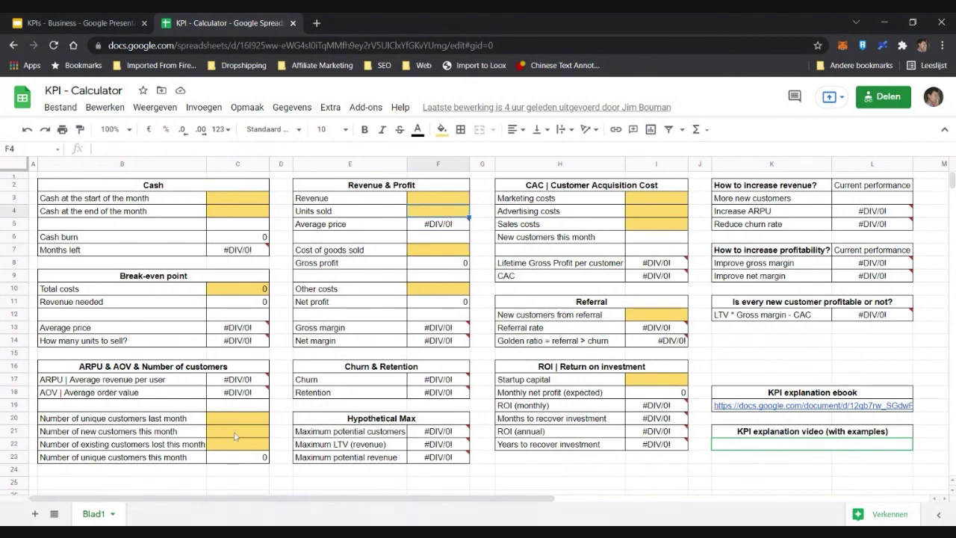
left_click_drag(229, 419, 224, 446)
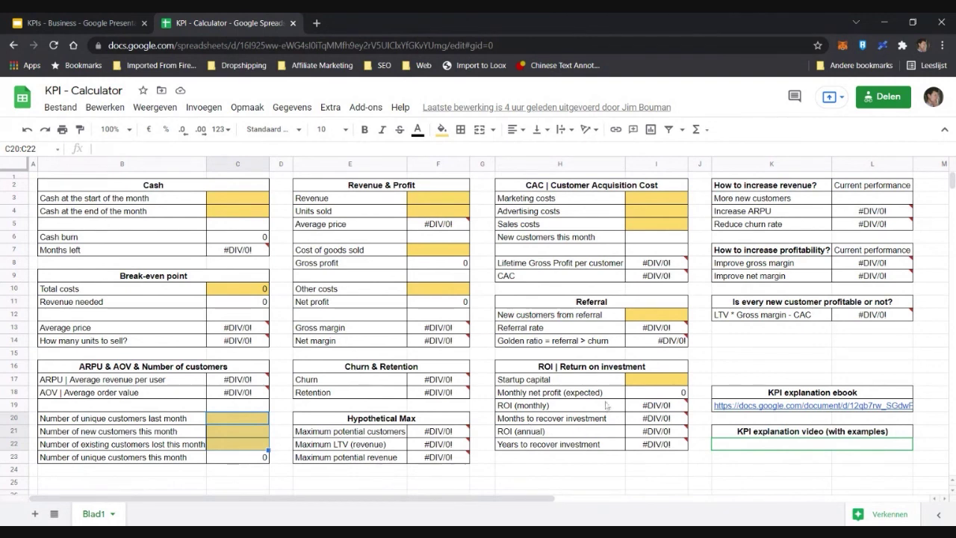
left_click(642, 385)
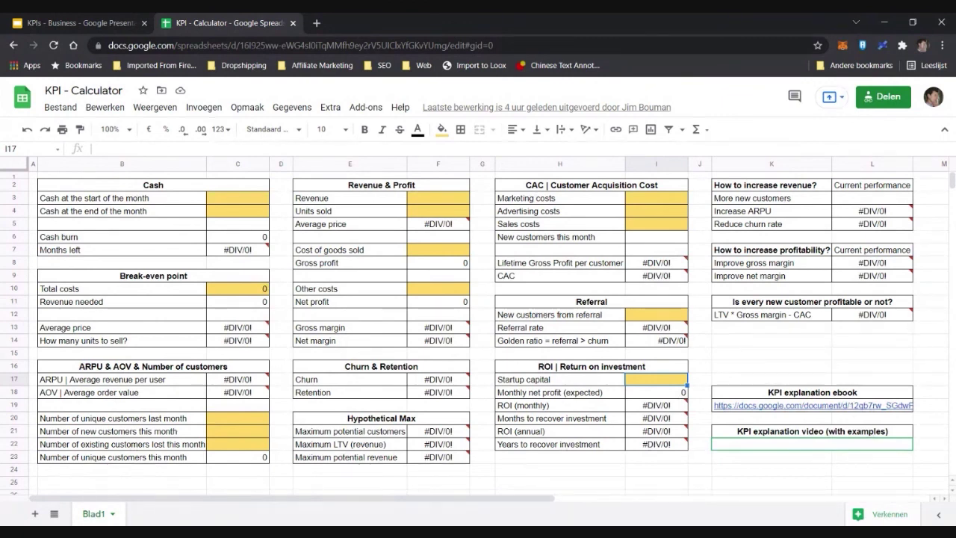
- Look over columns K and L and go through the How to increase revenue? entries down to Reduce churn rate
left_click(781, 186)
left_click_drag(795, 165, 862, 169)
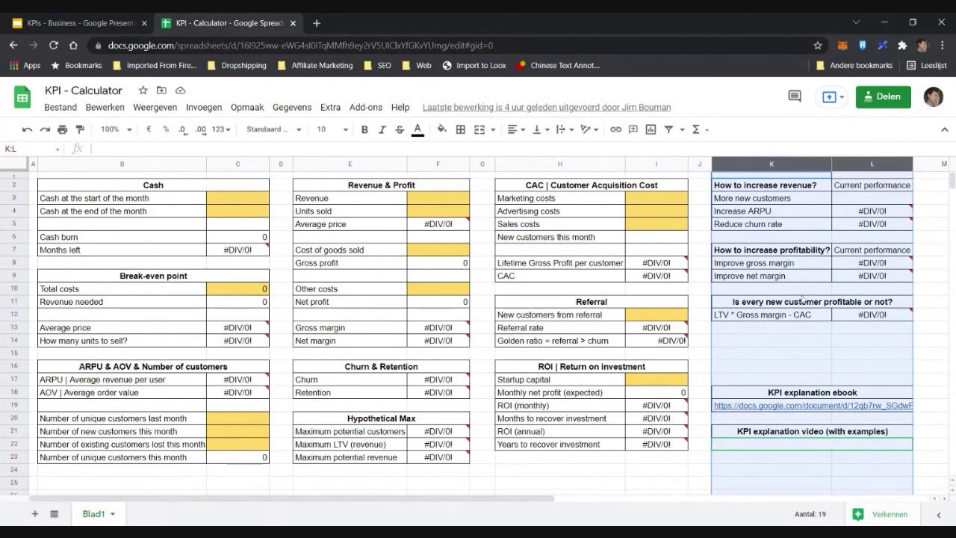
left_click(798, 190)
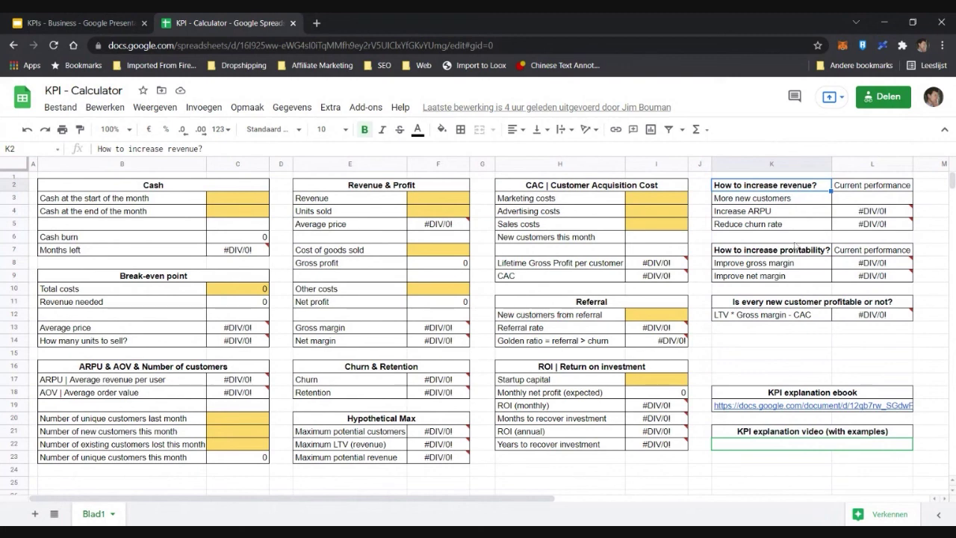
key("Down")
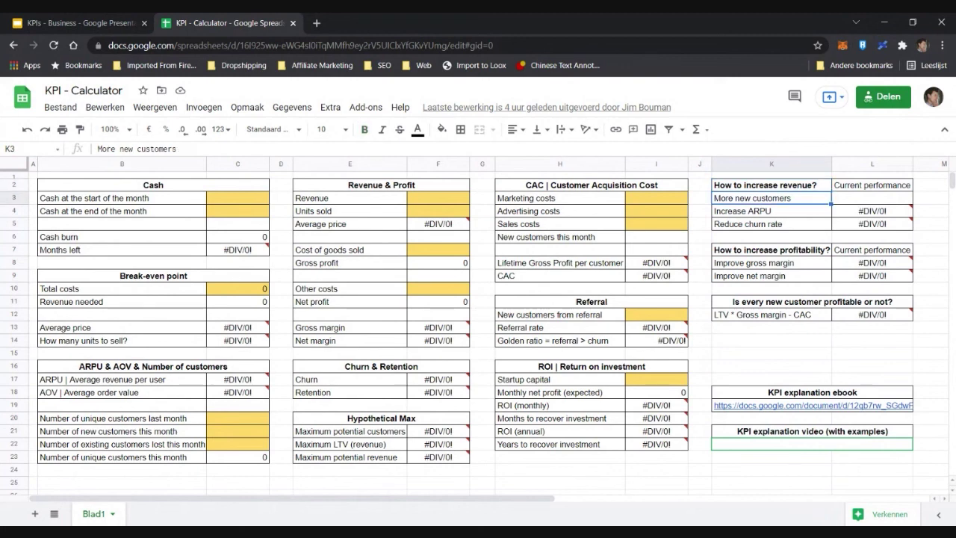
key("Down")
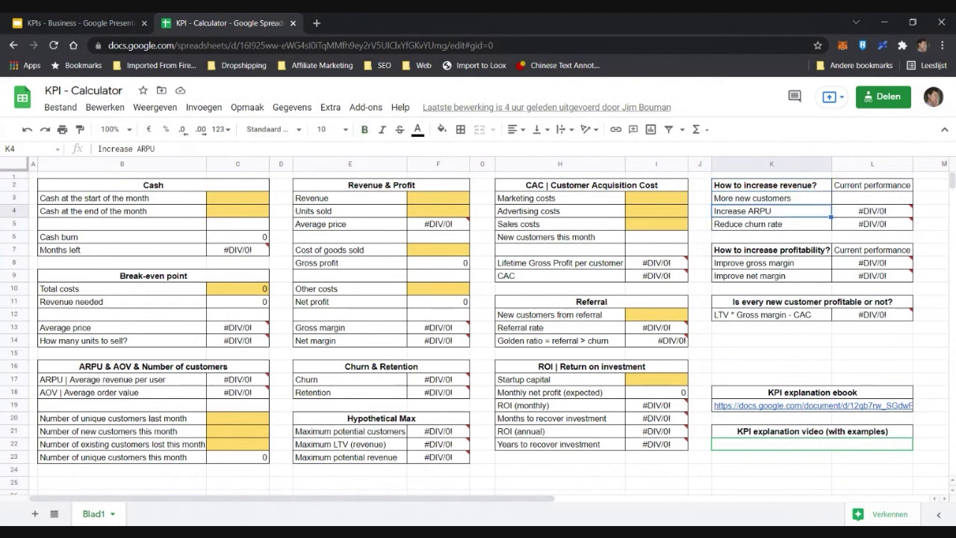
left_click(771, 224)
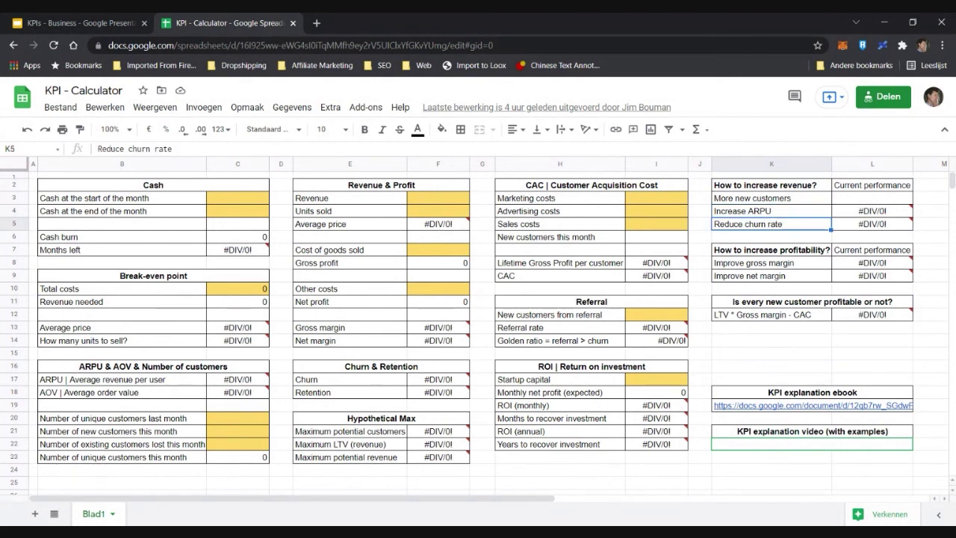
- Check the Current performance formulas for More new customers, Increase ARPU and Reduce churn rate
key("Right")
key("Up")
key("Up")
key("Down")
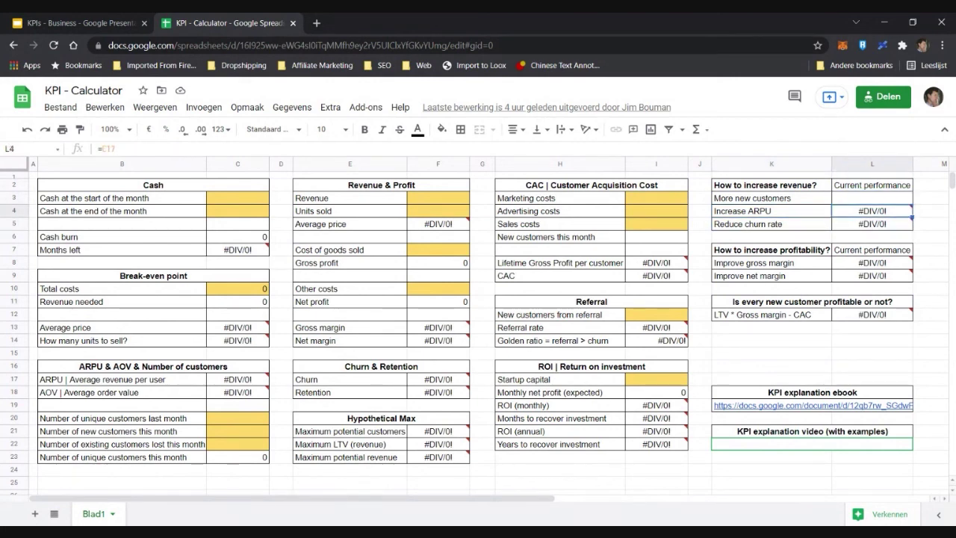
key("Down")
key("Up")
key("Up")
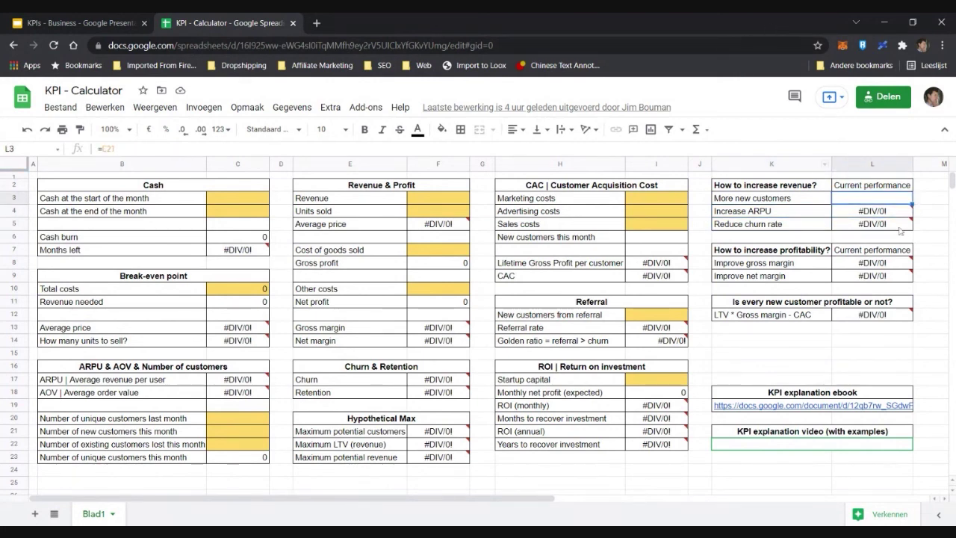
mouse_move(892, 224)
- Review the How to increase profitability? section and its Current performance cells for gross and net margin
left_click(782, 254)
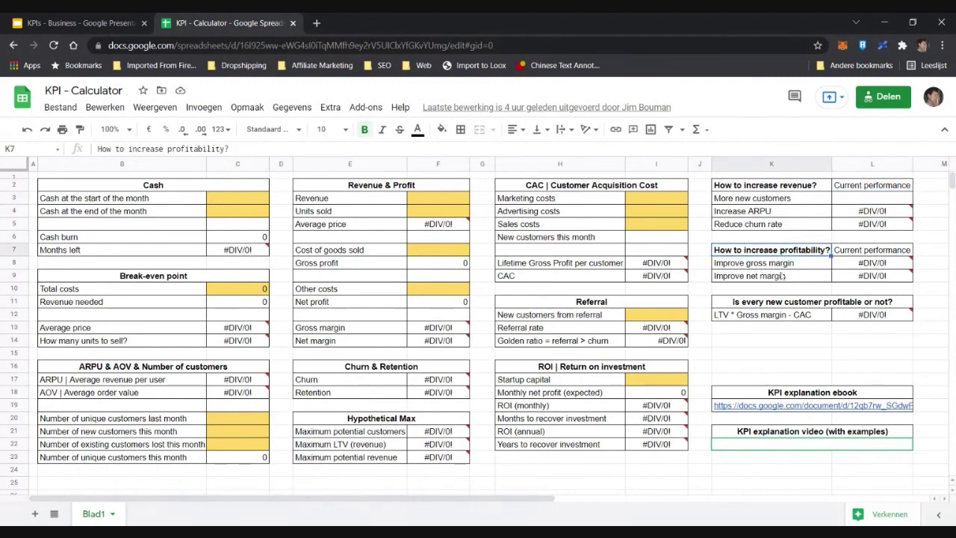
mouse_move(880, 279)
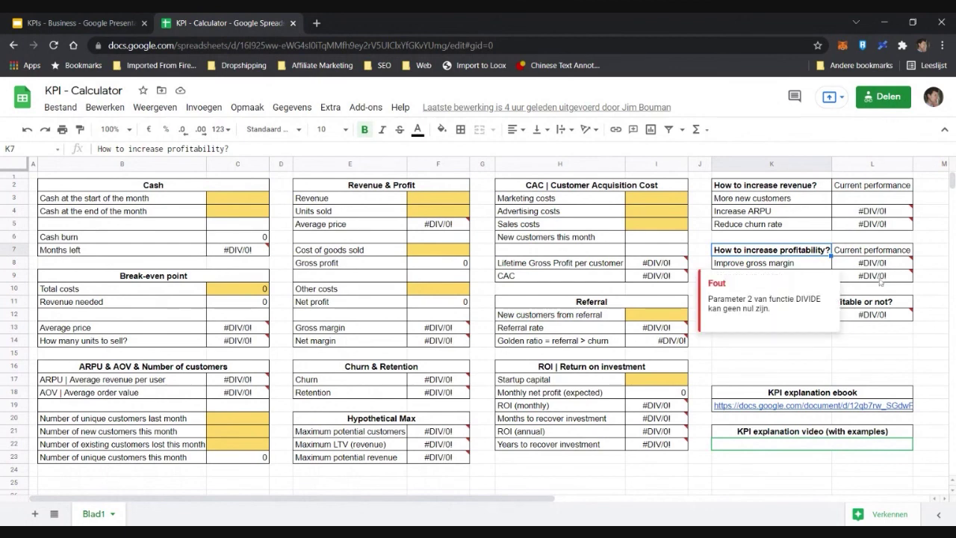
left_click_drag(872, 262, 880, 276)
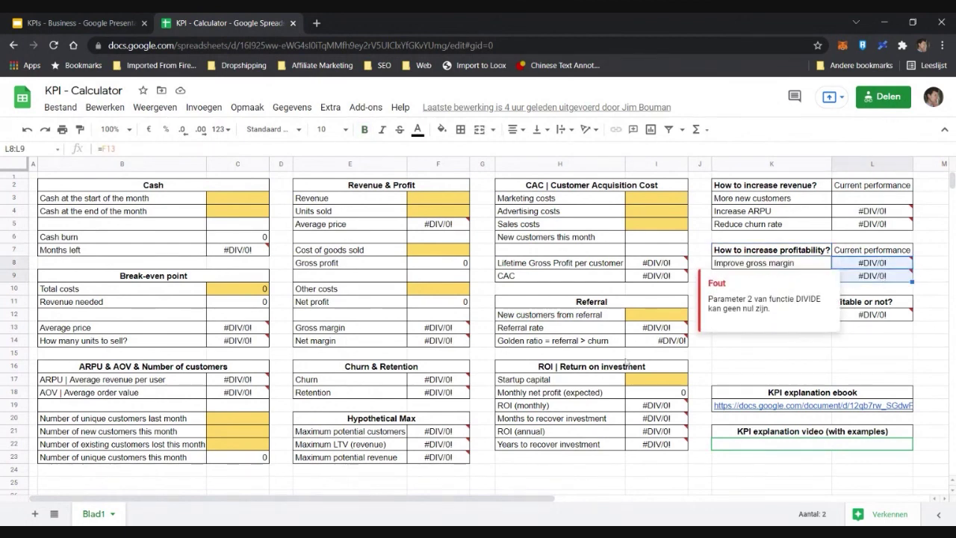
- Examine the LTV * Gross margin - CAC label and its formula cell under Is every new customer profitable or not?
left_click(797, 318)
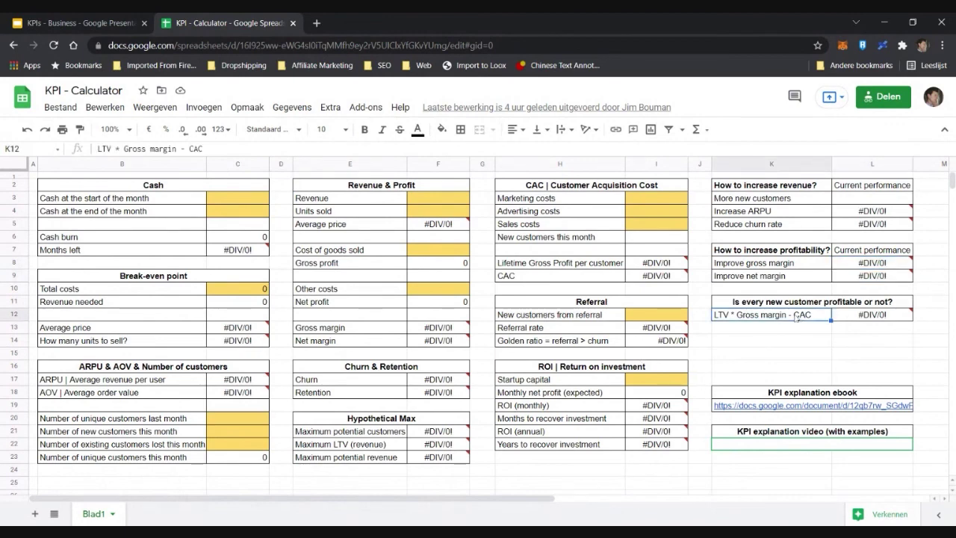
left_click(779, 329)
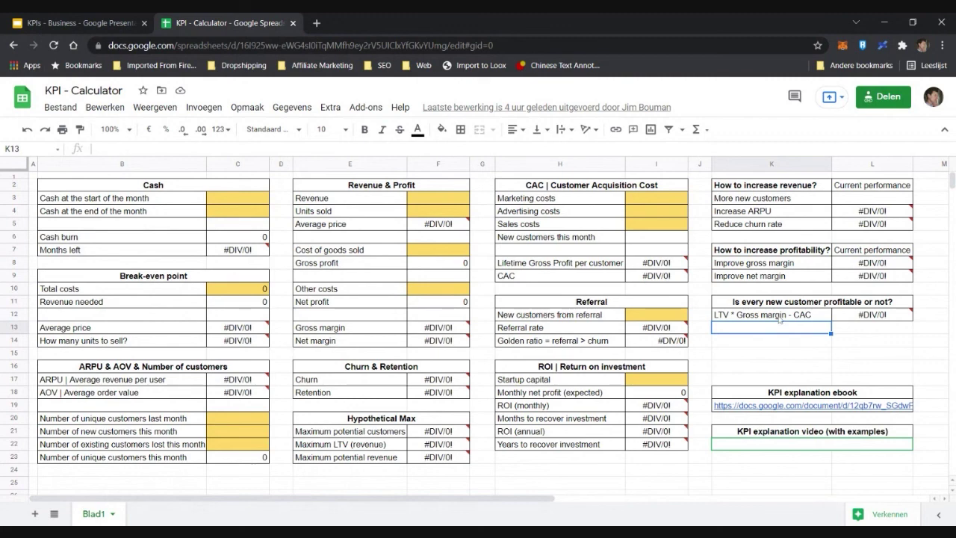
left_click(779, 318)
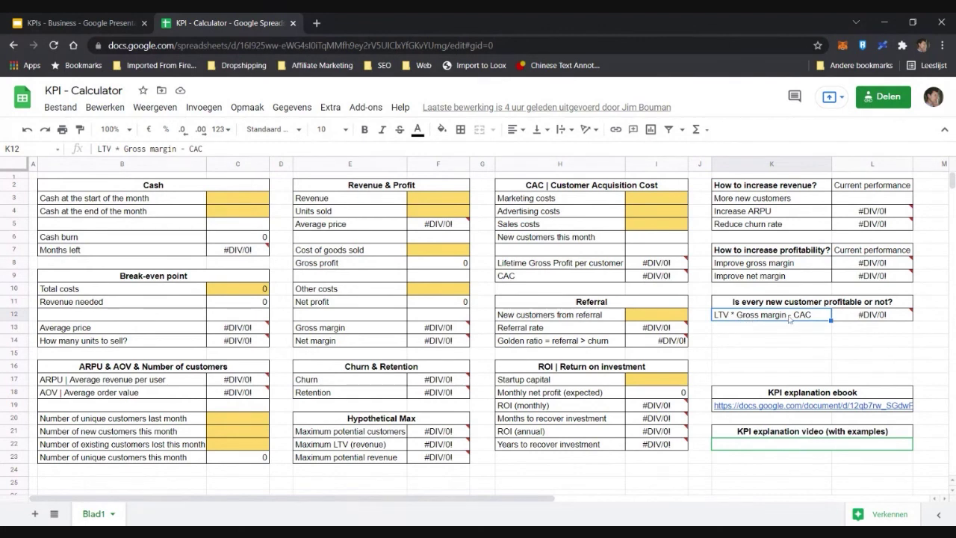
left_click(887, 320)
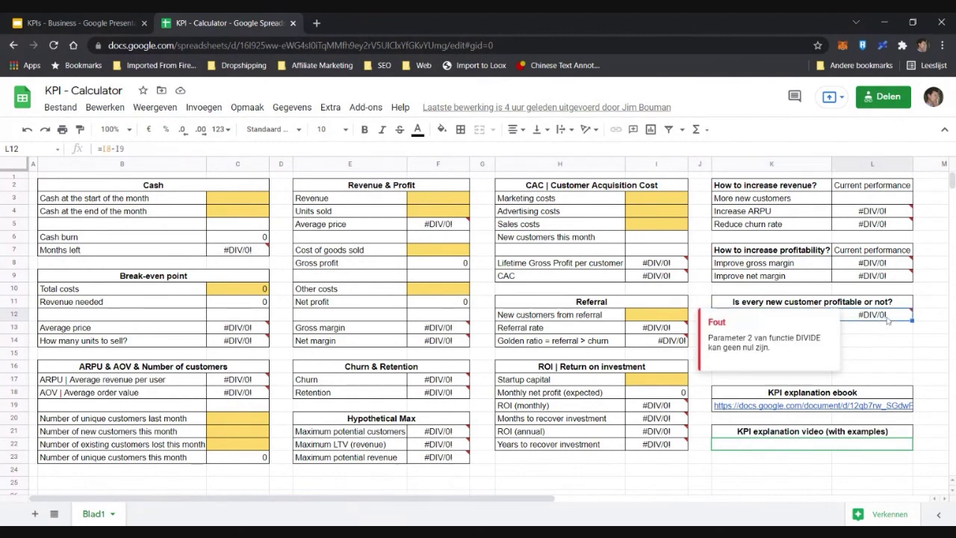
key("Down")
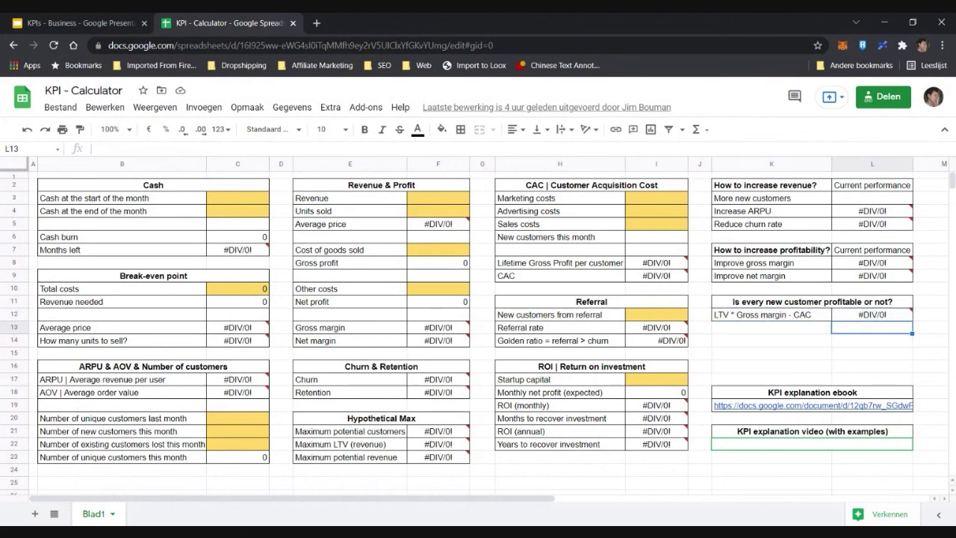
left_click(771, 314)
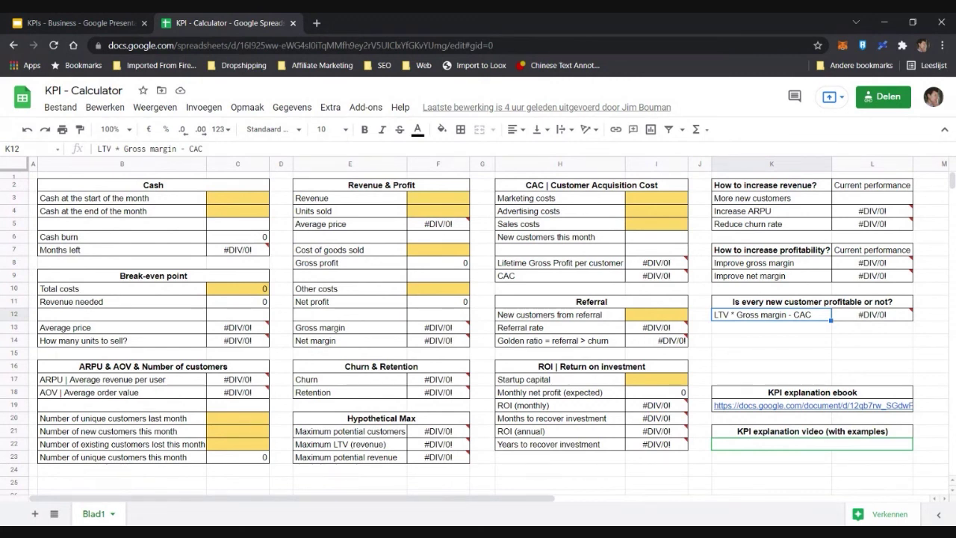
left_click(872, 314)
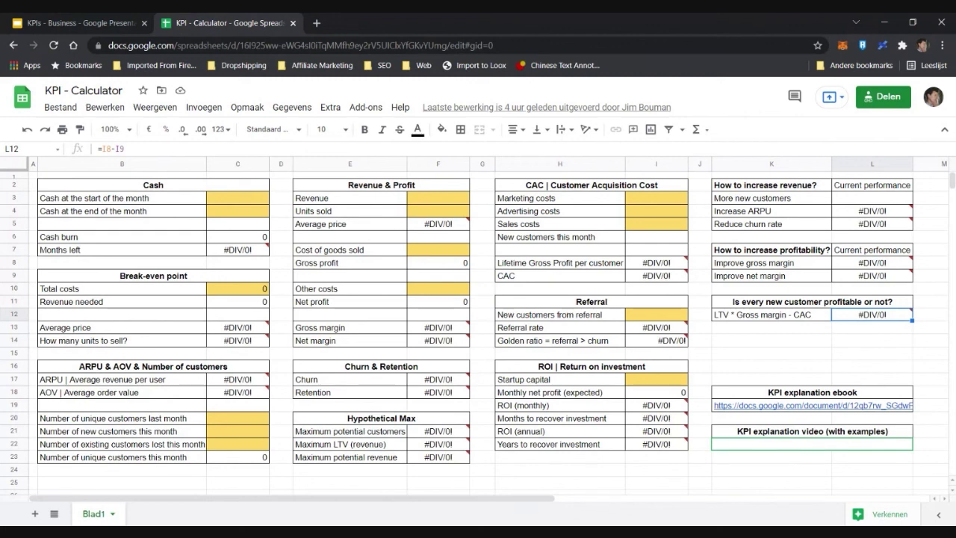
left_click(771, 314)
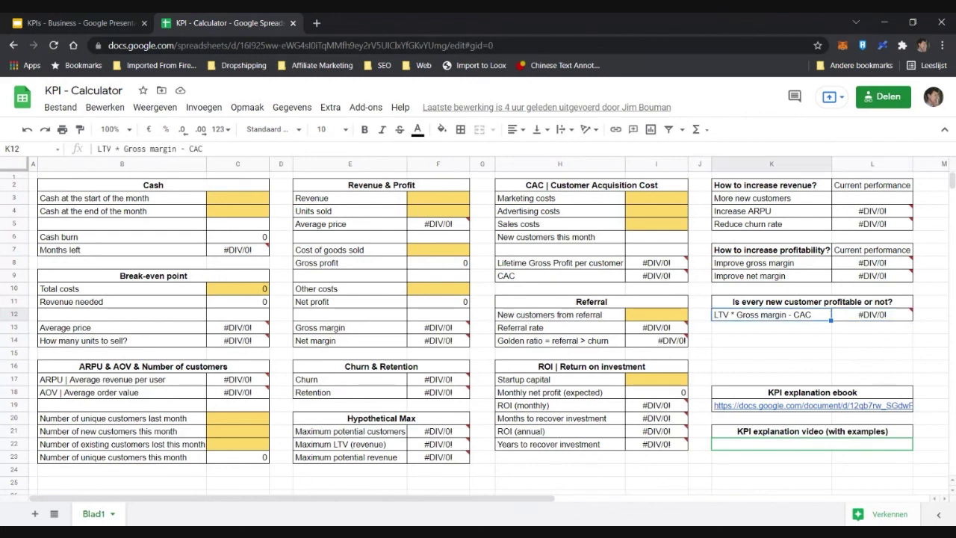
left_click(872, 315)
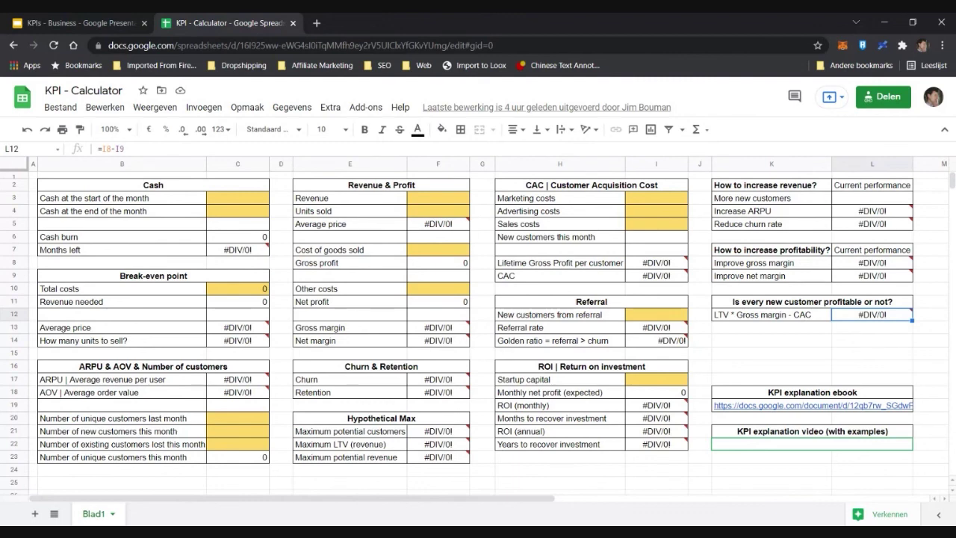